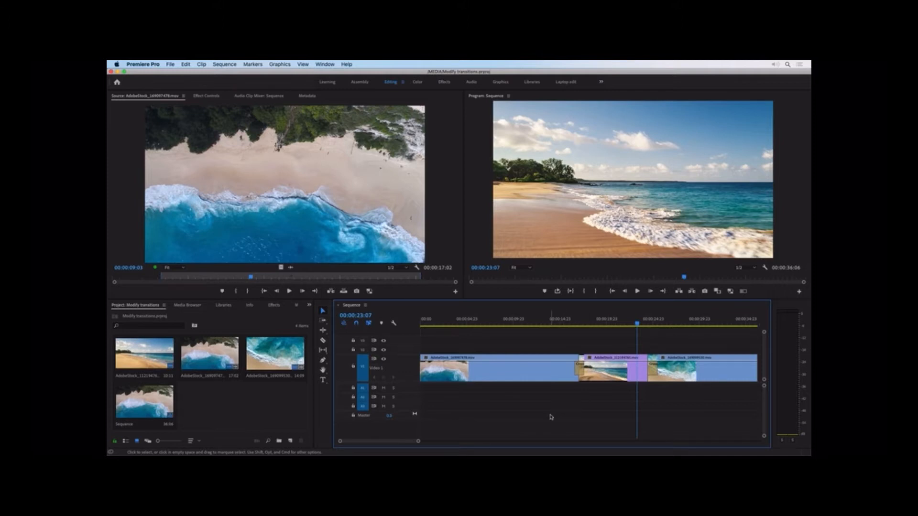
left_click(542, 372)
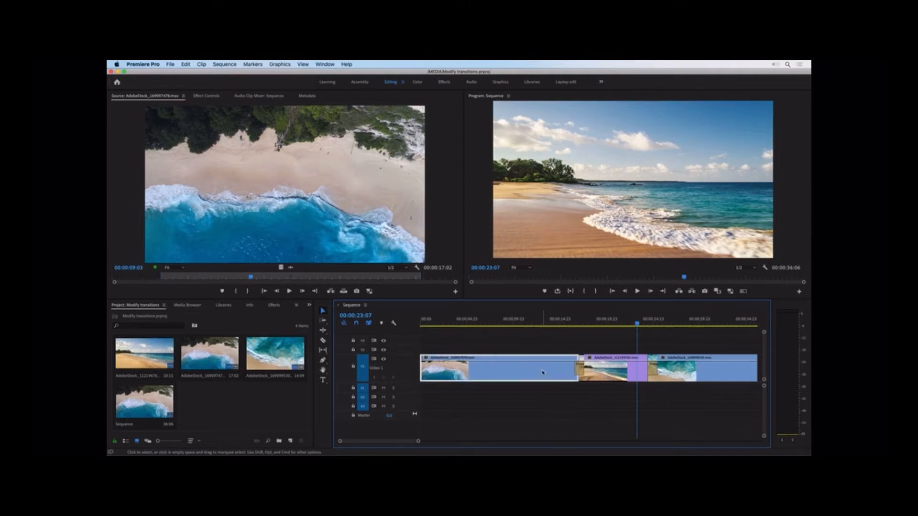
left_click(617, 372)
left_click(681, 370)
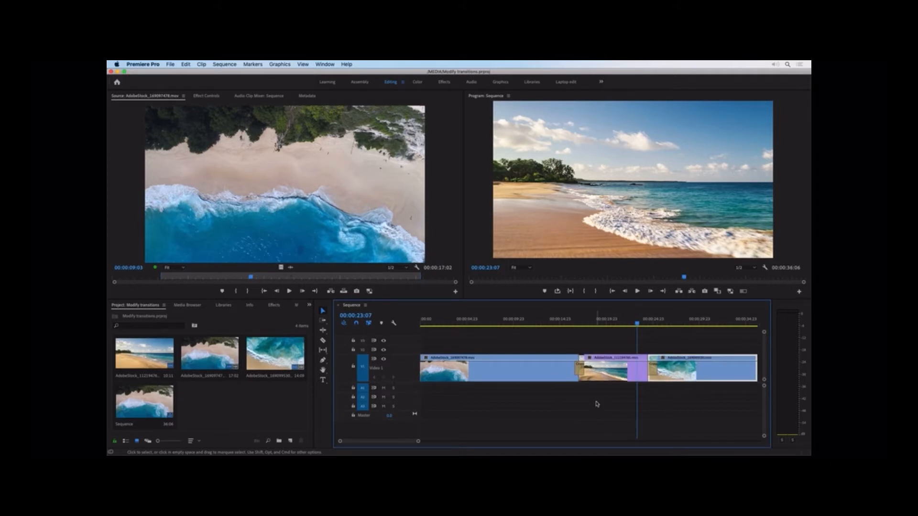
Shift the cross dissolve between the first two clips in the timeline and lengthen it to about 00:00:01:09.
left_click_drag(418, 442, 329, 446)
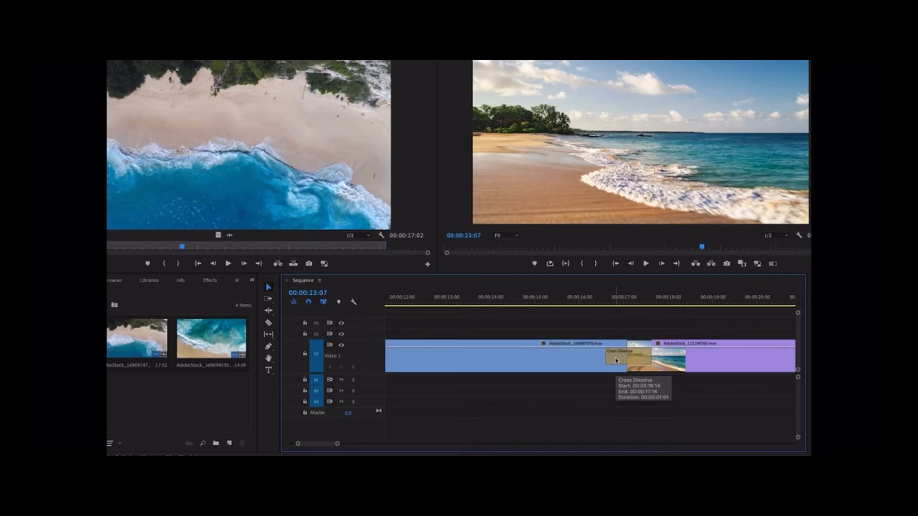
mouse_move(616, 361)
left_mouse_down()
mouse_move(642, 363)
mouse_move(632, 364)
left_mouse_up()
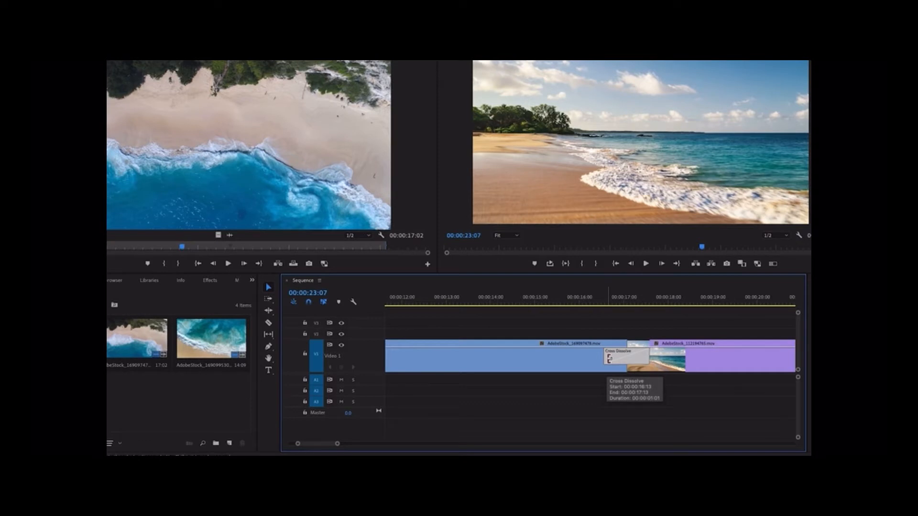
left_click_drag(608, 358, 598, 359)
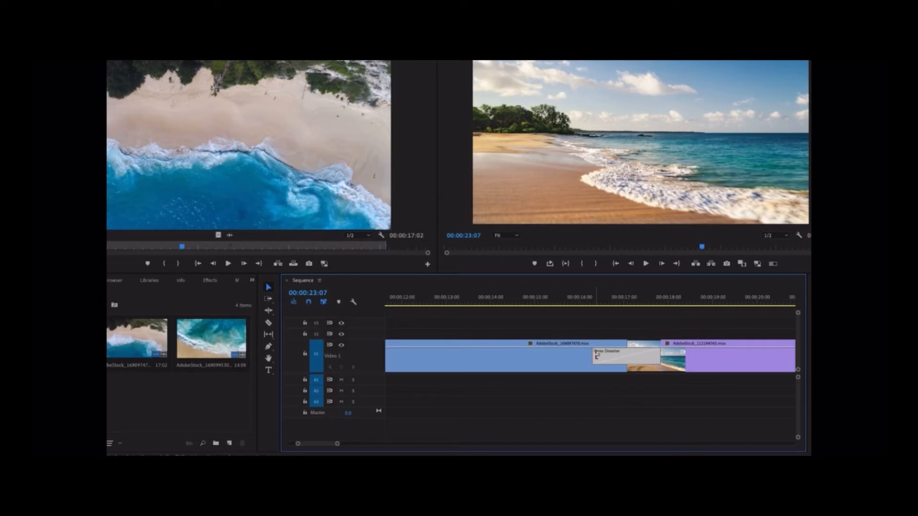
left_click_drag(596, 354, 595, 407)
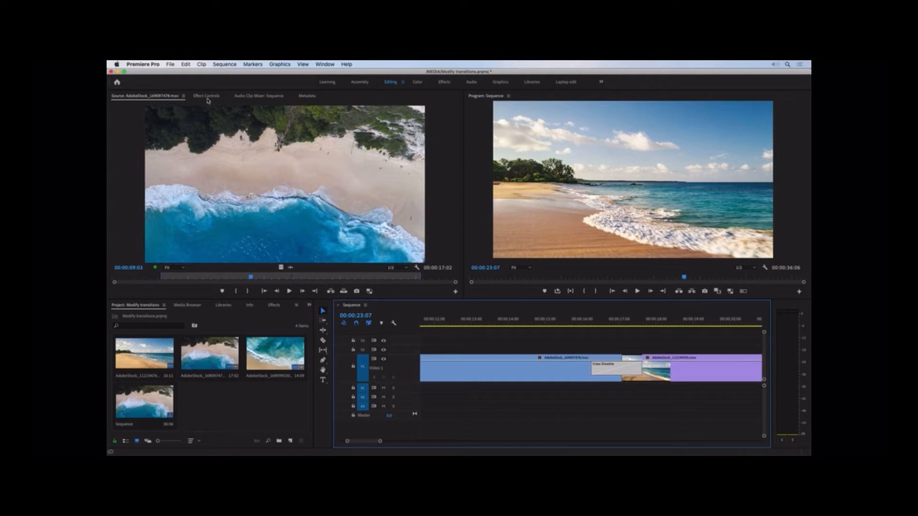
Show the actual source frames in the cross dissolve's effect settings and look over its alignment options.
left_click(207, 97)
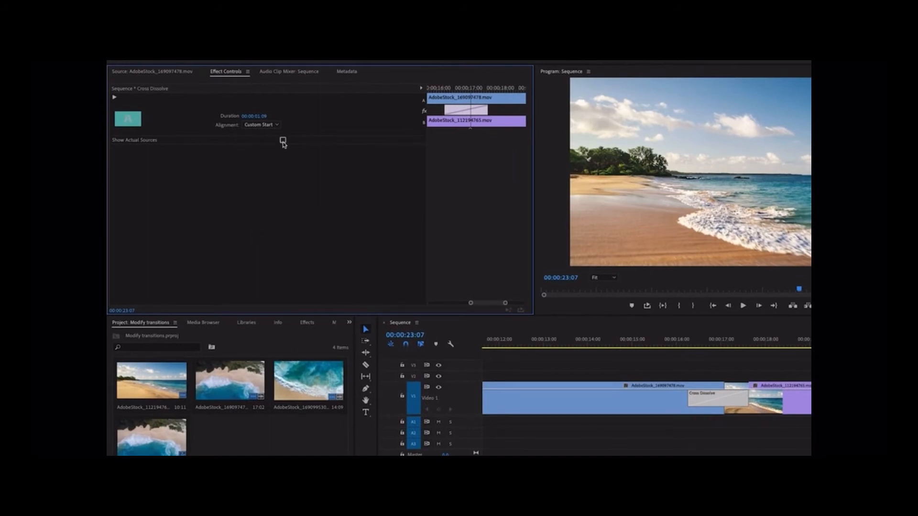
left_click(283, 140)
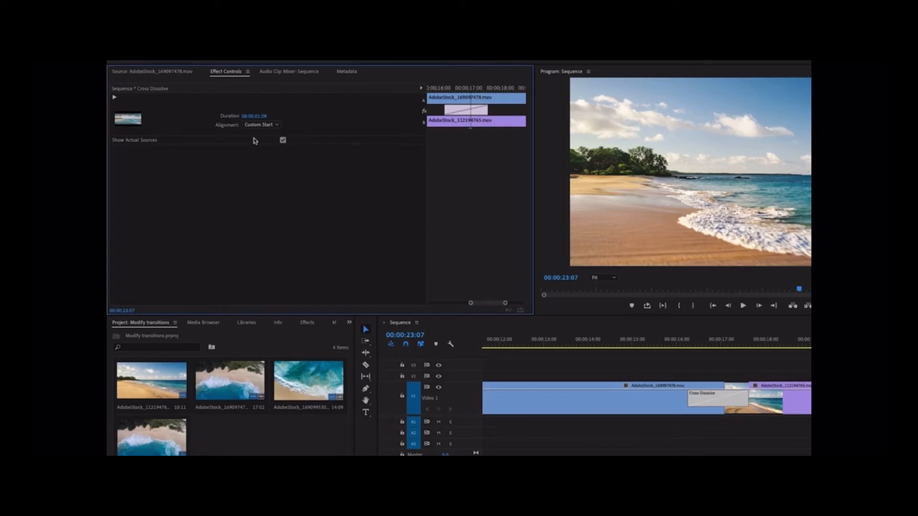
left_click(270, 125)
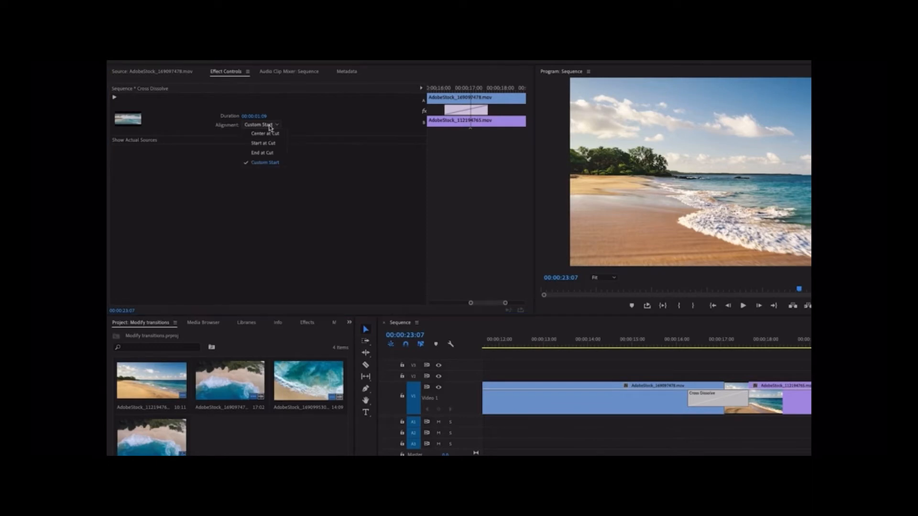
left_click(326, 177)
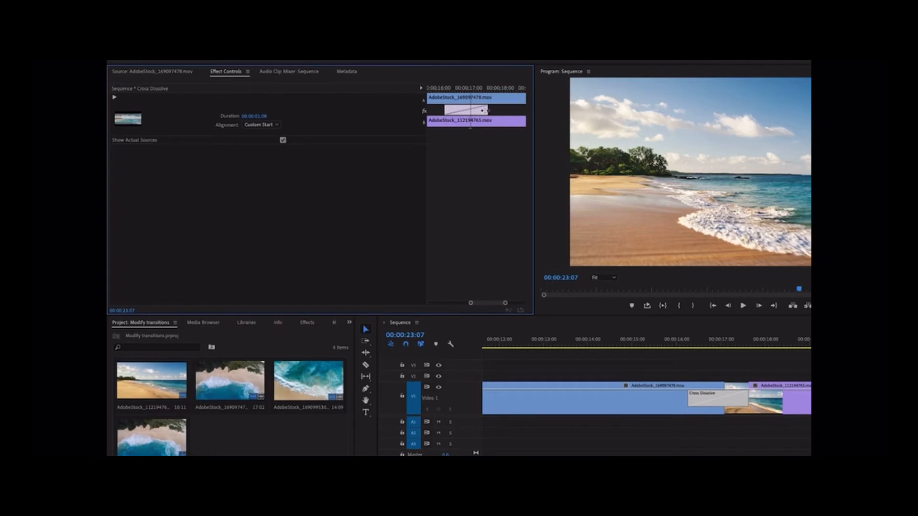
Stretch the first cross dissolve in its effect settings timeline and adjust its start for a duration of about 00:00:03:12.
left_click_drag(486, 110, 543, 113)
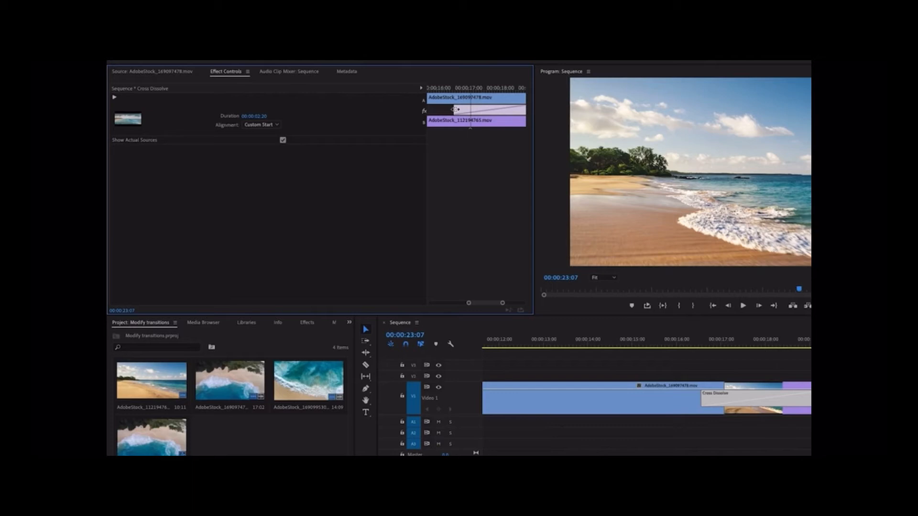
left_click_drag(454, 110, 386, 106)
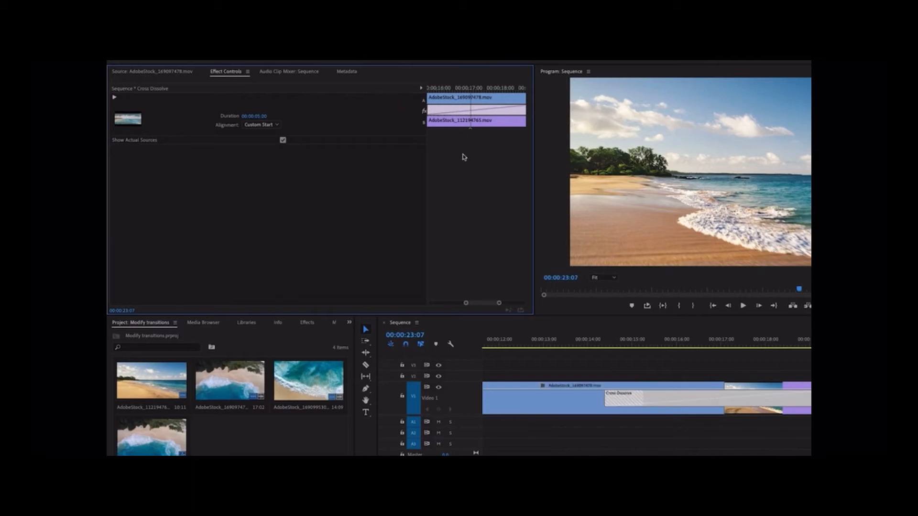
left_click_drag(468, 307, 456, 305)
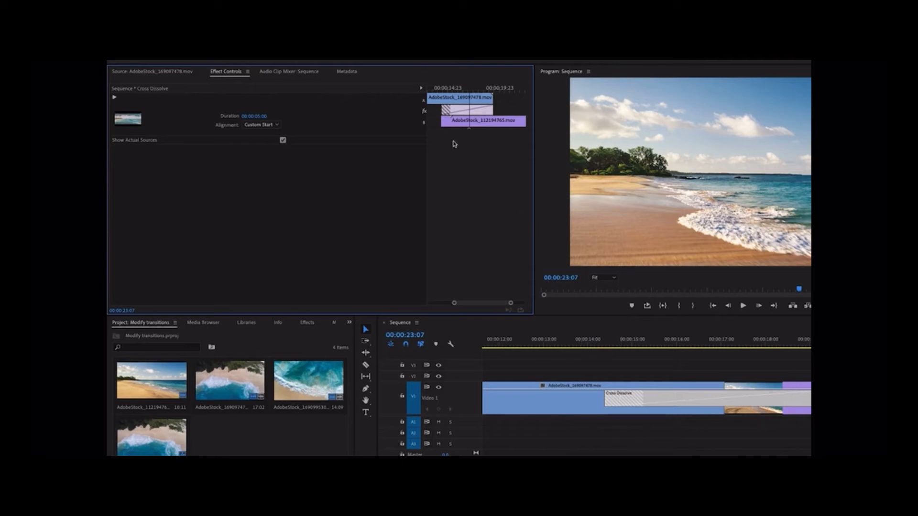
left_click_drag(446, 125, 456, 123)
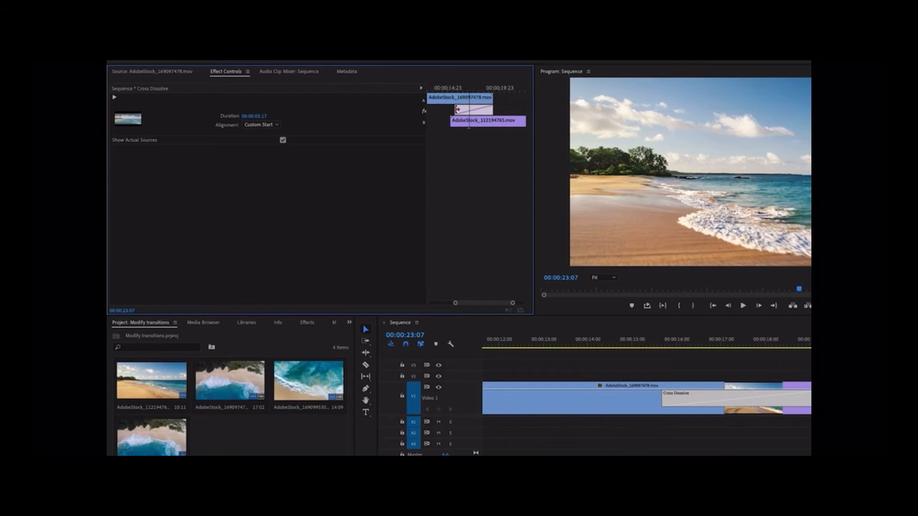
left_click_drag(457, 110, 462, 118)
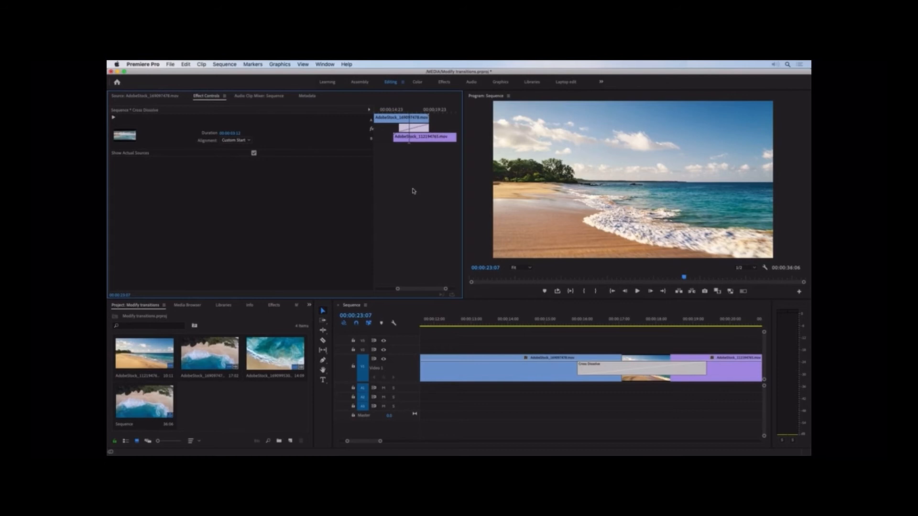
Try seconds as the unit of the default video transition duration in the Timeline preferences and discard the change.
left_click(154, 64)
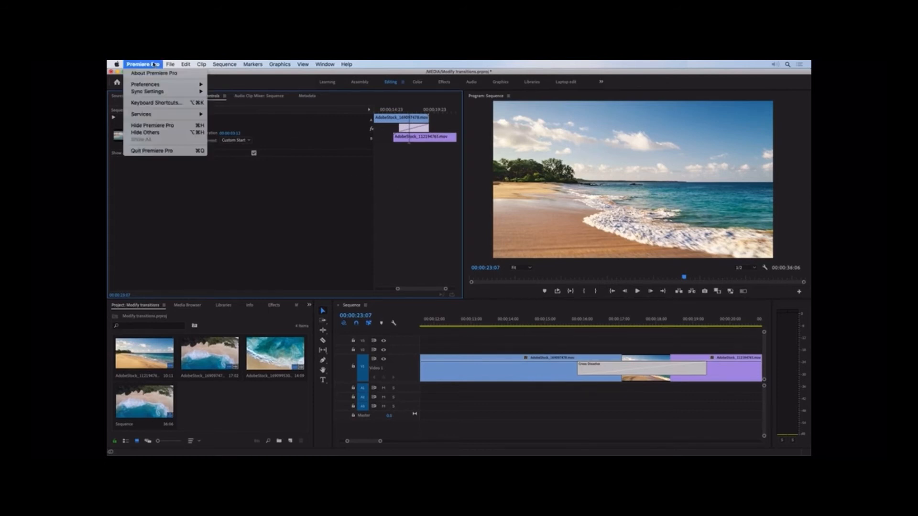
mouse_move(162, 84)
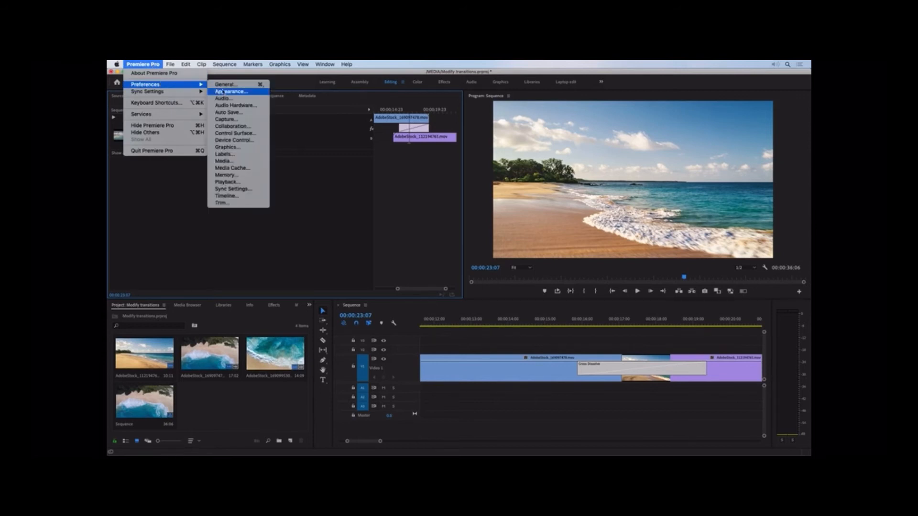
left_click(238, 196)
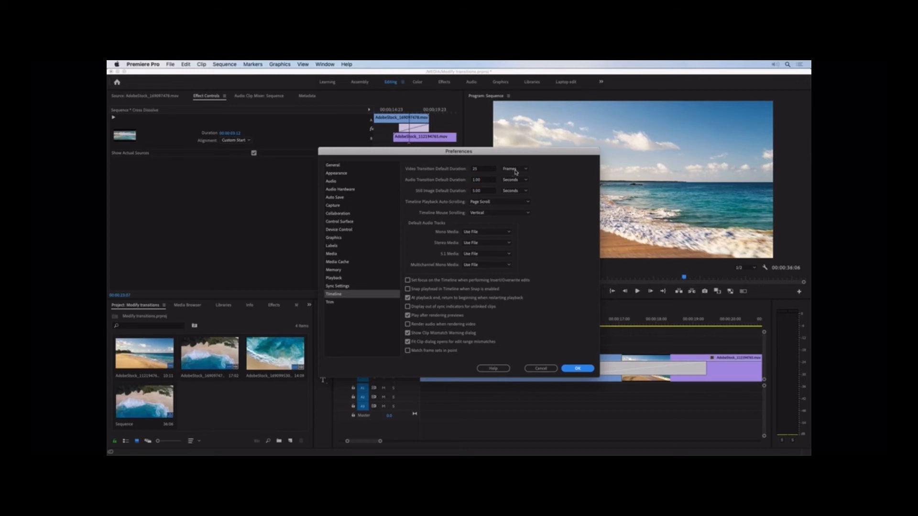
left_click(515, 170)
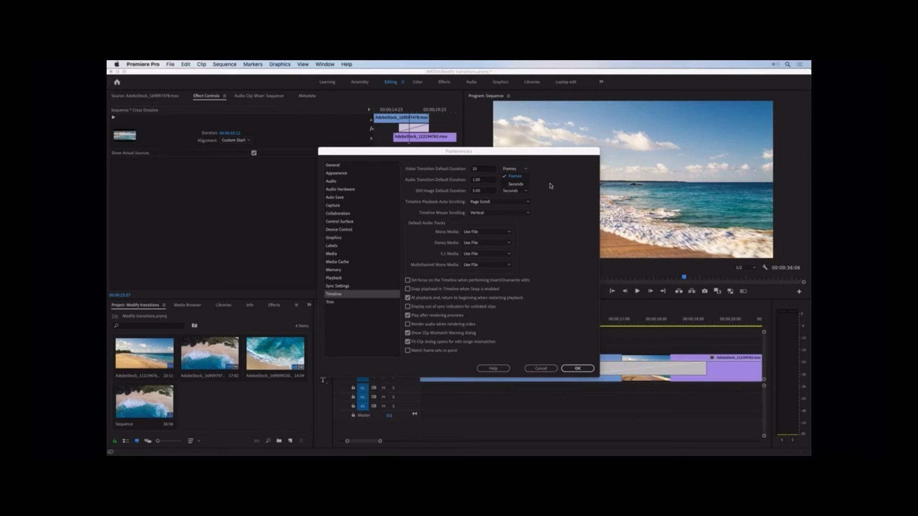
left_click(521, 189)
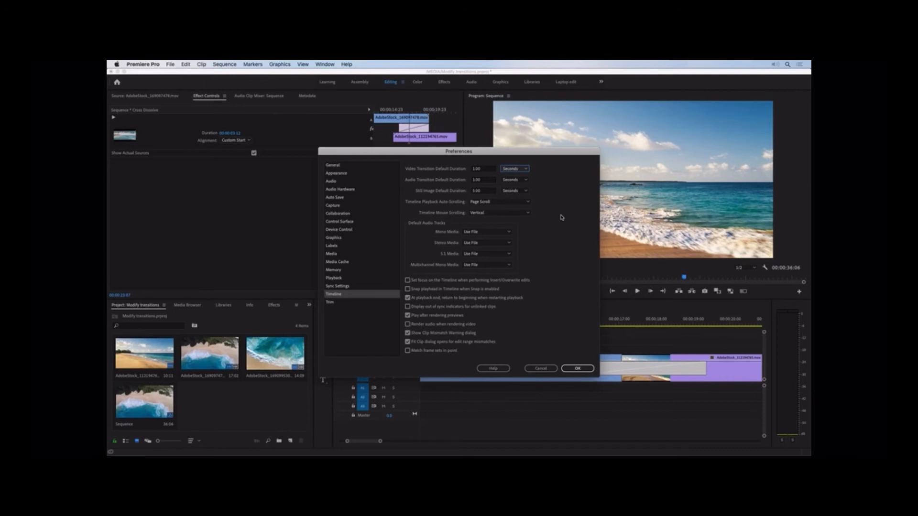
left_click(543, 369)
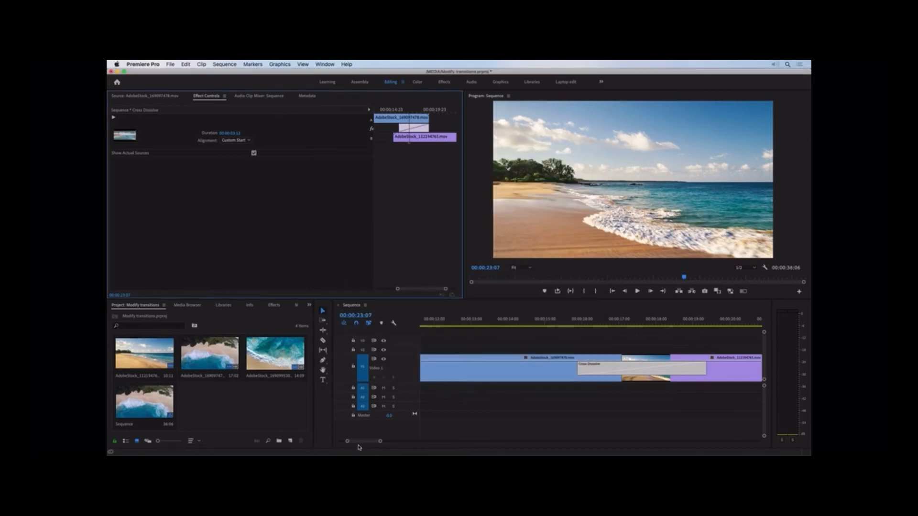
Play through the cross dissolve between the second and third clips and shorten it to about 00:00:00:17.
left_click_drag(361, 442, 368, 444)
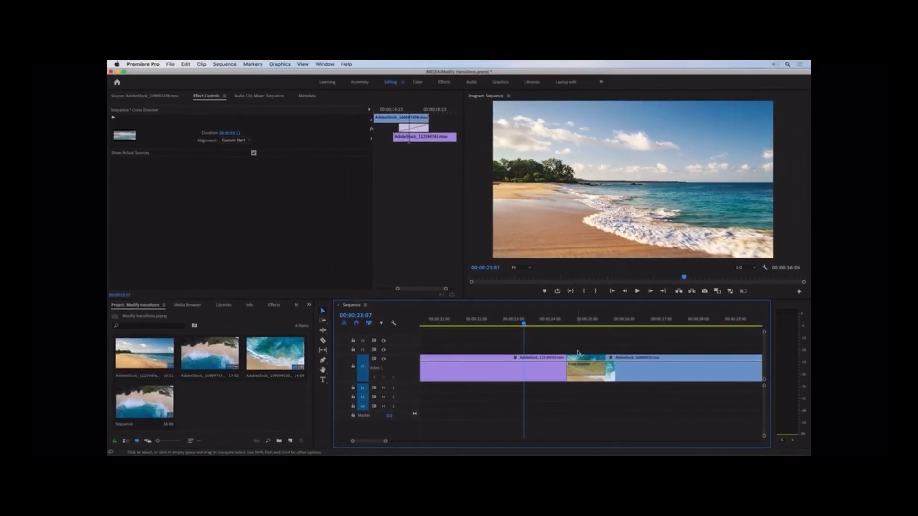
left_click(637, 291)
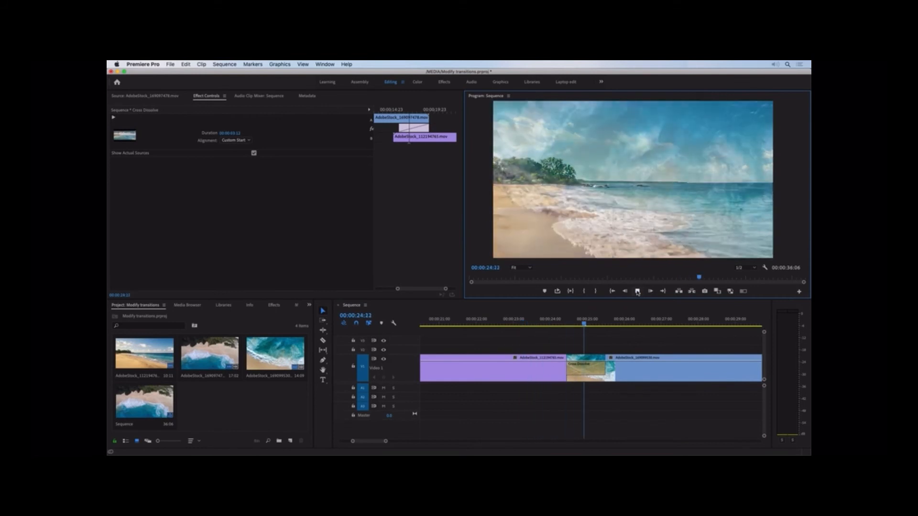
left_click(638, 291)
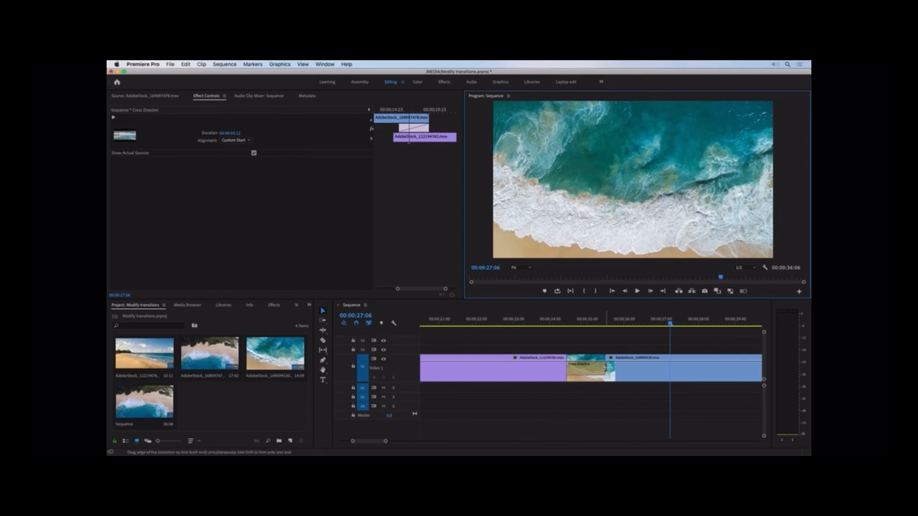
left_click_drag(605, 367, 593, 367)
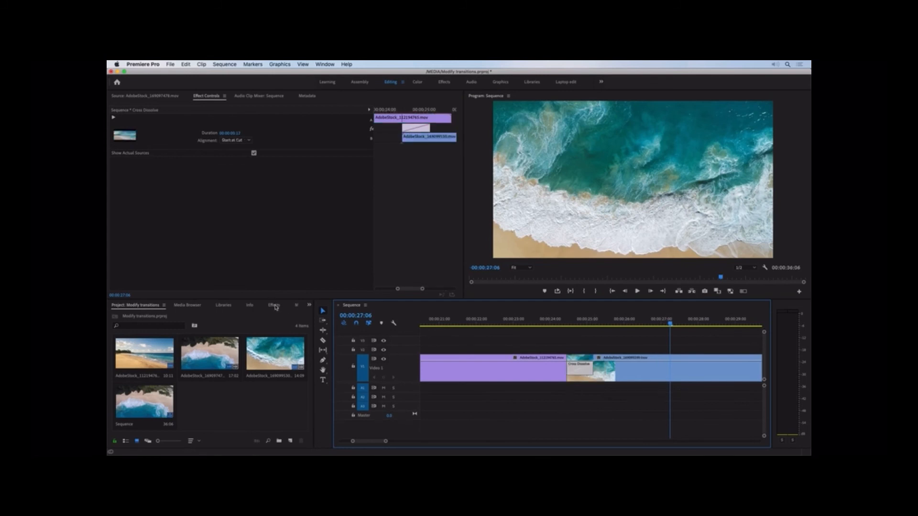
Replace the cross dissolve between the second and third clips with the Wipe video transition.
left_click(274, 305)
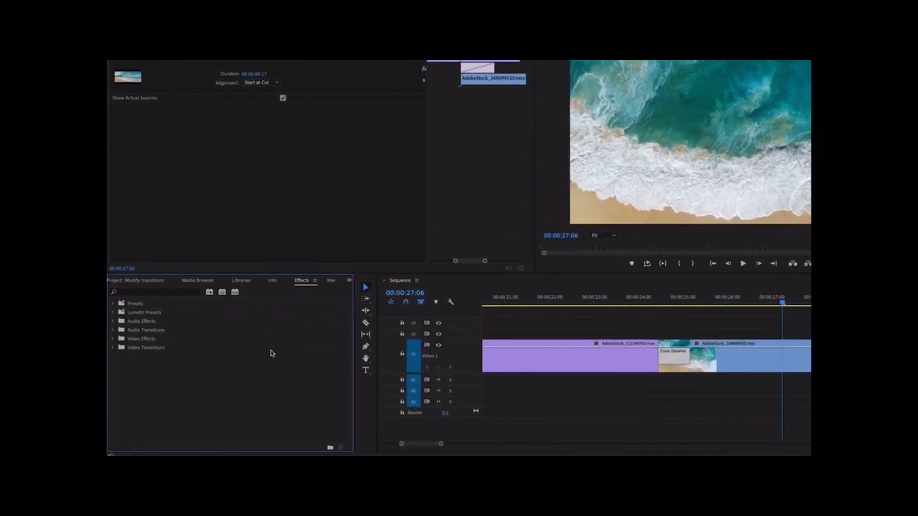
left_click(113, 349)
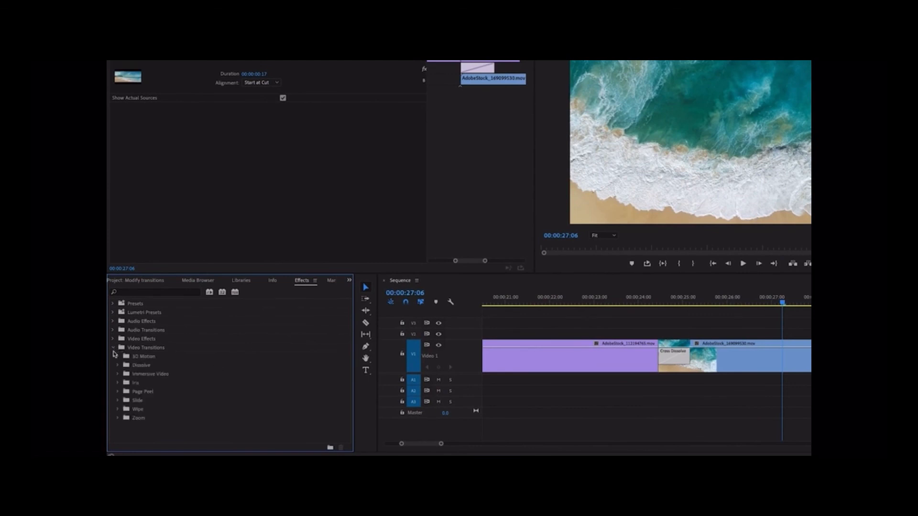
left_click(117, 410)
scroll(201, 419, "down", 1)
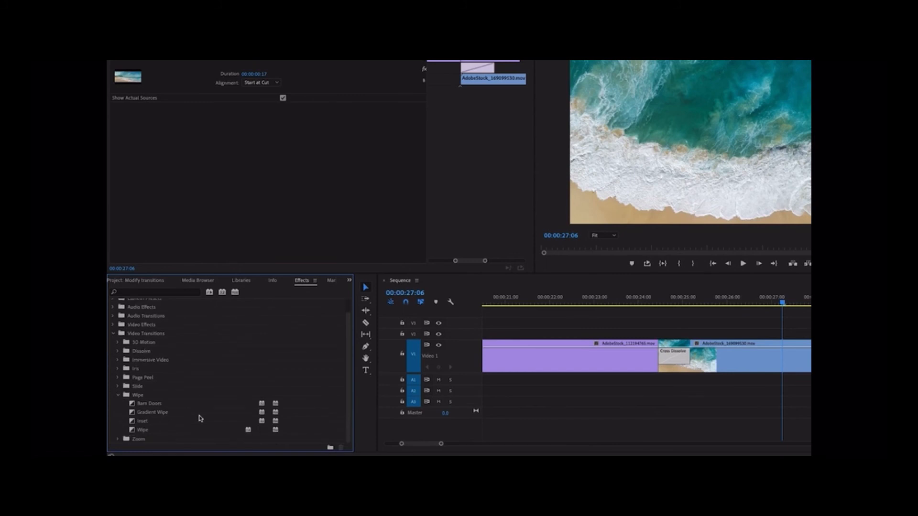
left_click_drag(142, 430, 676, 364)
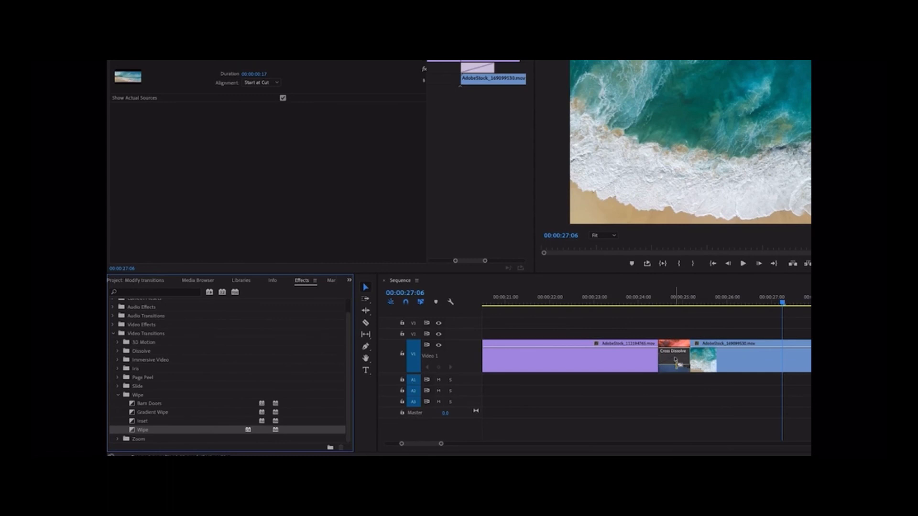
left_click_drag(676, 363, 676, 359)
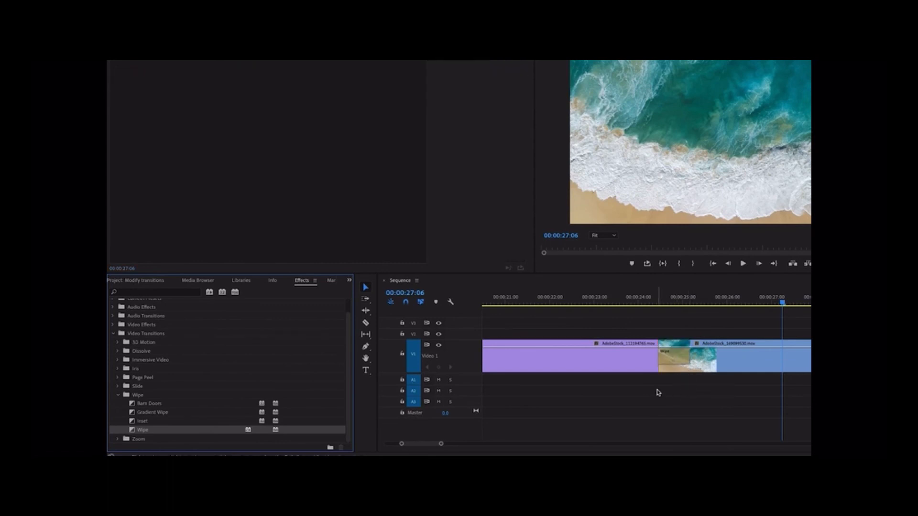